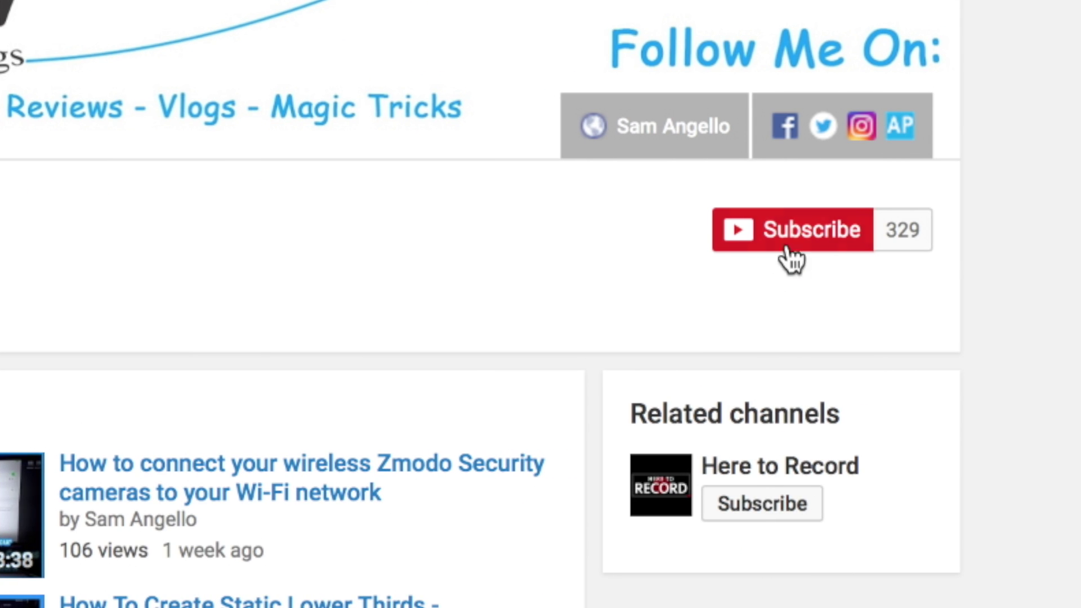
Subscribe to the YouTube channel and turn on all notifications for it.
{"action": "left_click", "coordinate": [790, 237]}
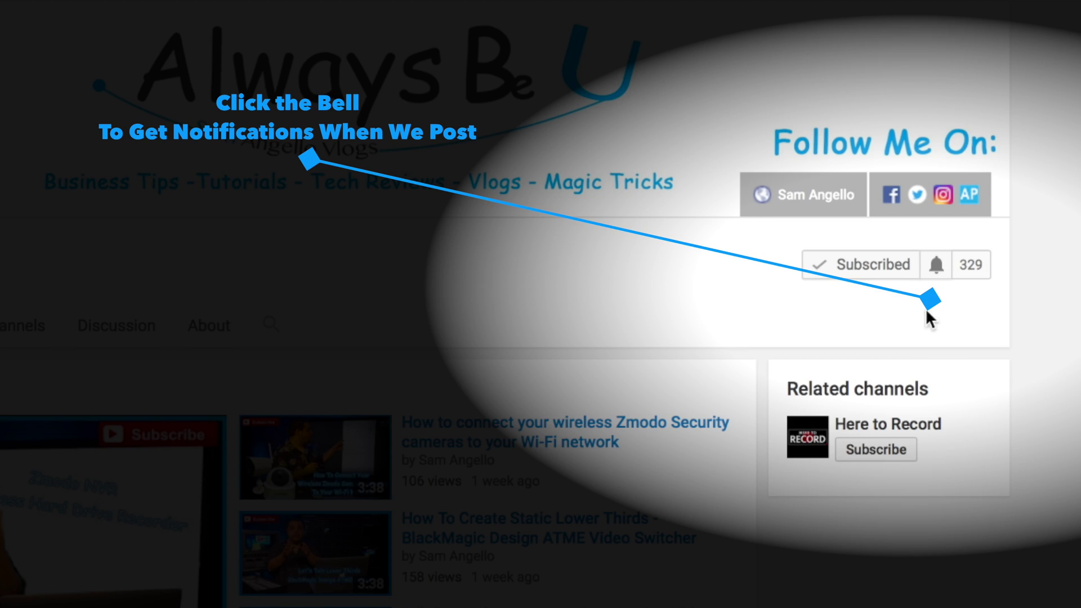
{"action": "left_click", "coordinate": [940, 273]}
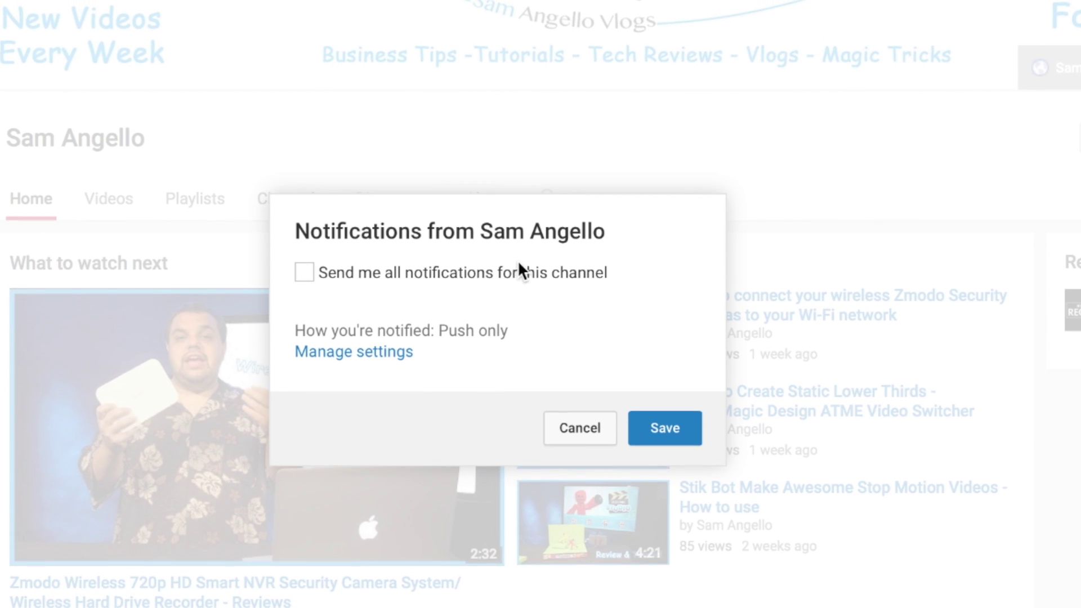
{"action": "left_click", "coordinate": [519, 269]}
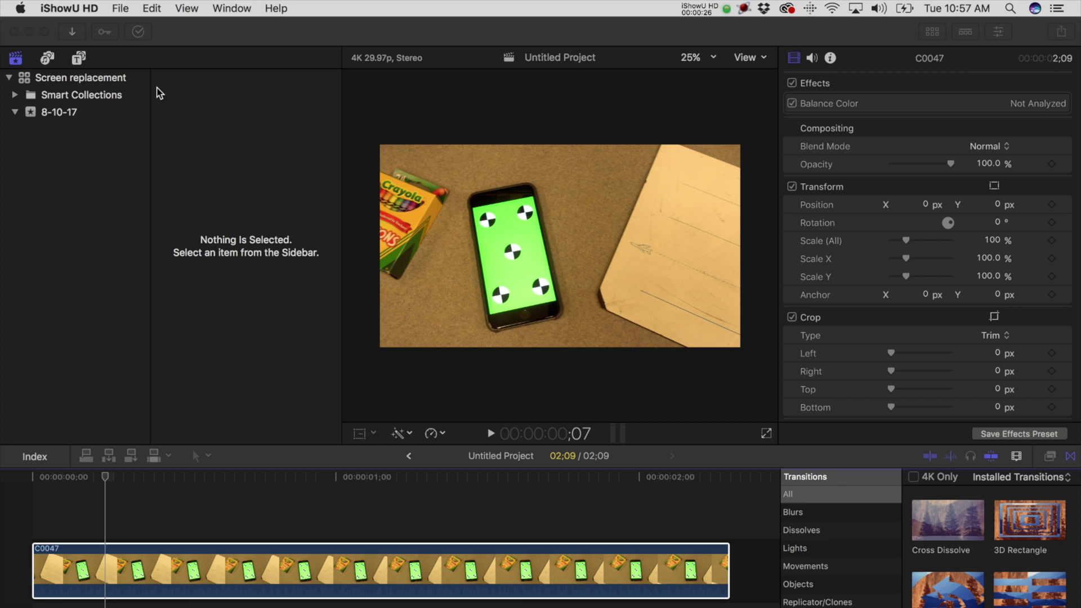
Place the C2 TrackX Track Layer generator above clip C0047, then clear the selection.
{"action": "left_click", "coordinate": [79, 60]}
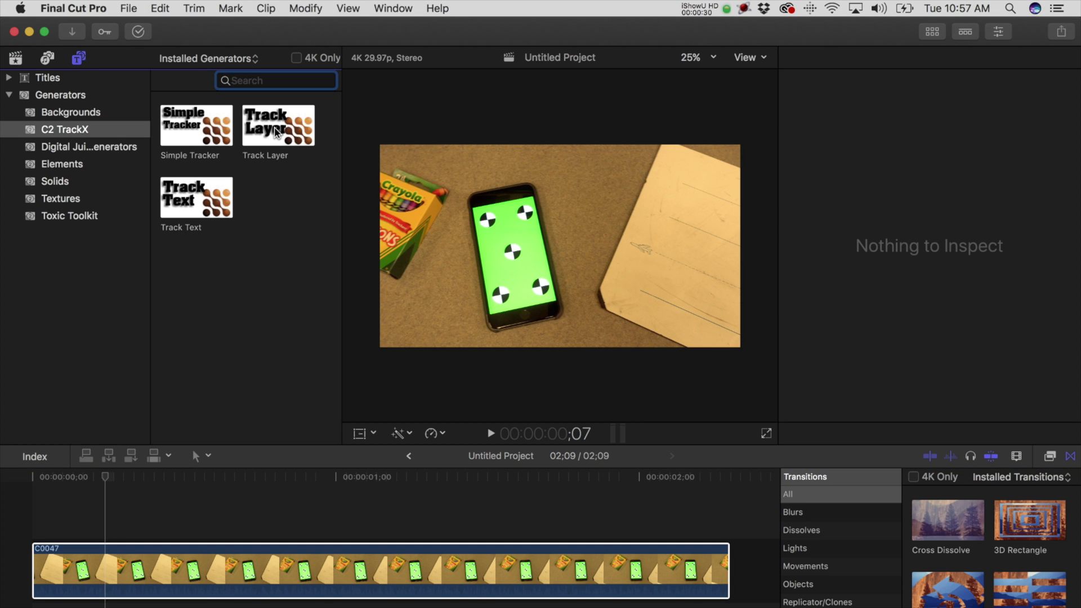
{"action": "left_click", "coordinate": [276, 131]}
{"action": "left_click_drag", "start_coordinate": [276, 131], "coordinate": [36, 530]}
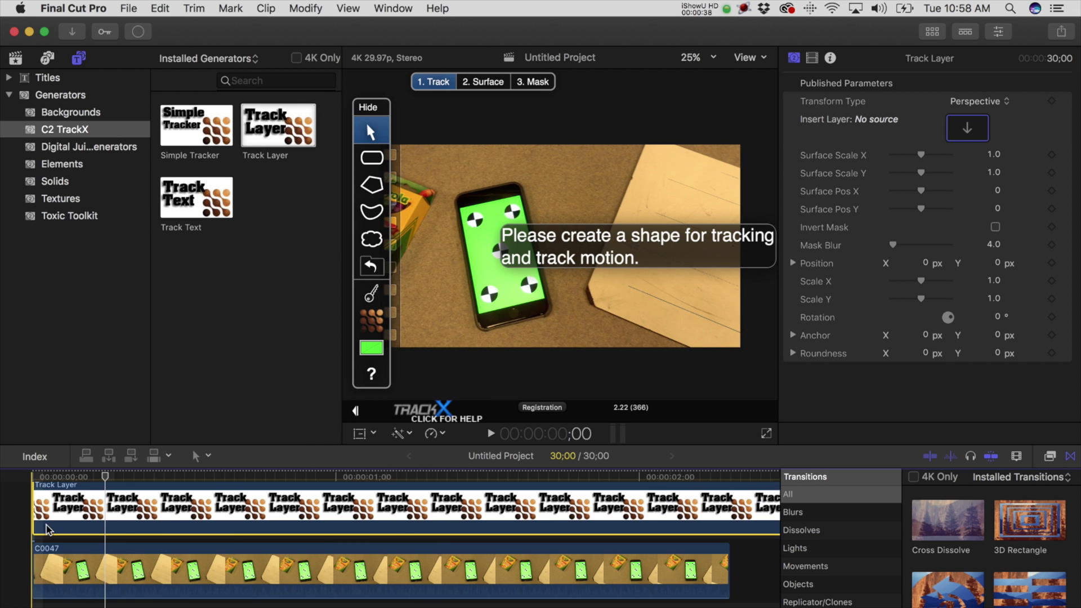
{"action": "left_click", "coordinate": [738, 509]}
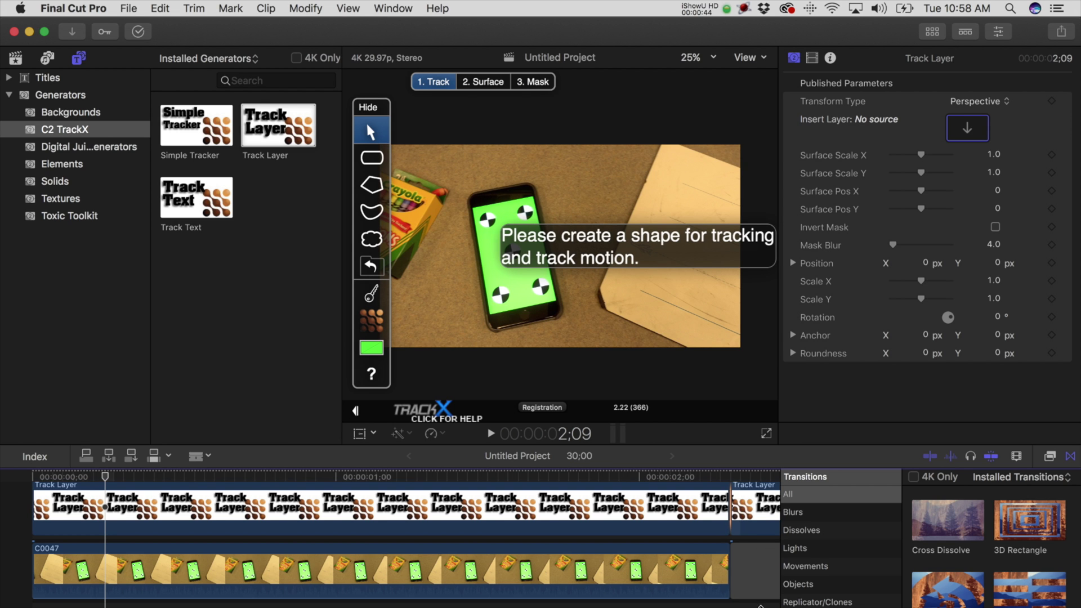
{"action": "left_click", "coordinate": [754, 512]}
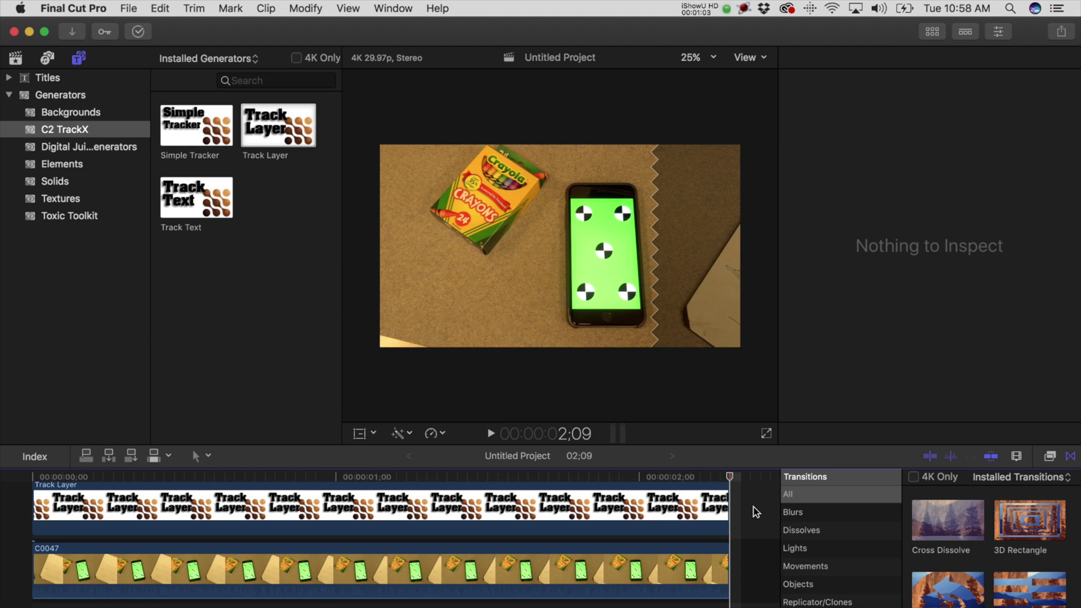
From the first frame, outline the phone screen with a four-point polygon and track it forward.
{"action": "key", "text": "Home"}
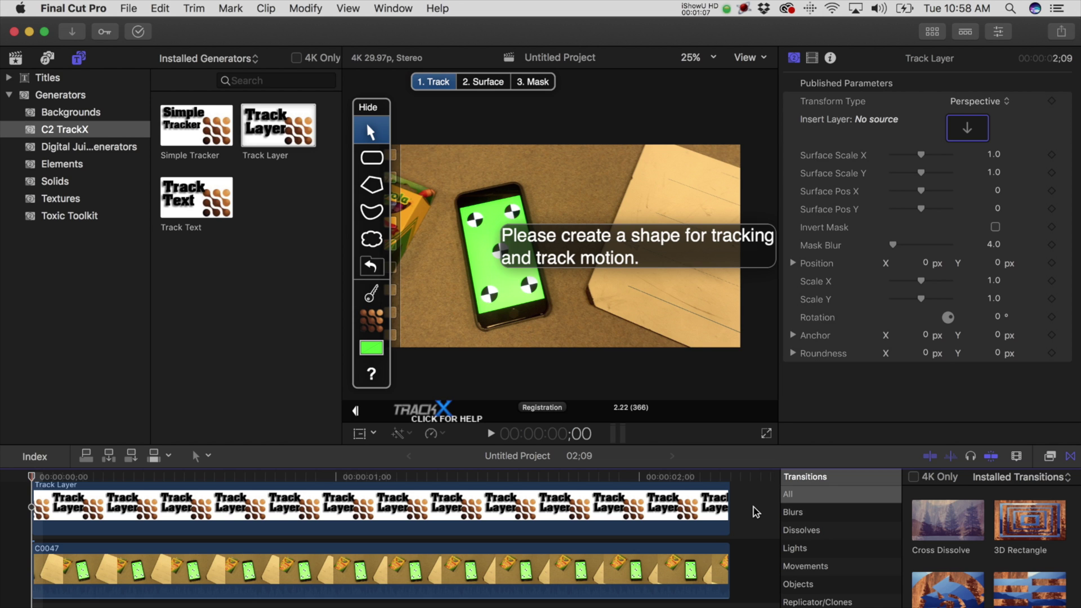
{"action": "left_click", "coordinate": [372, 185]}
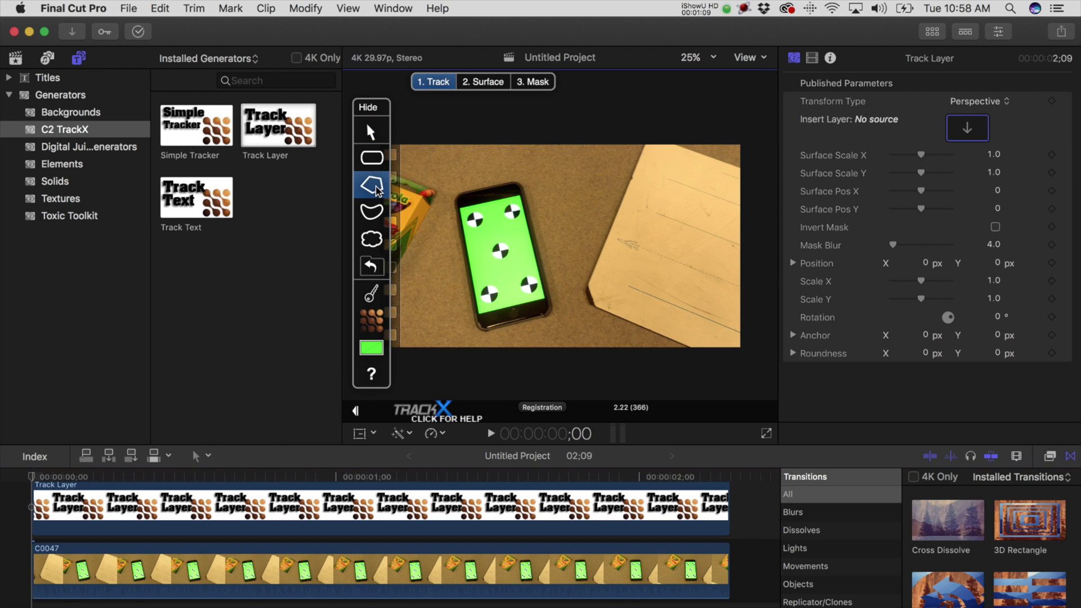
{"action": "left_click", "coordinate": [465, 212]}
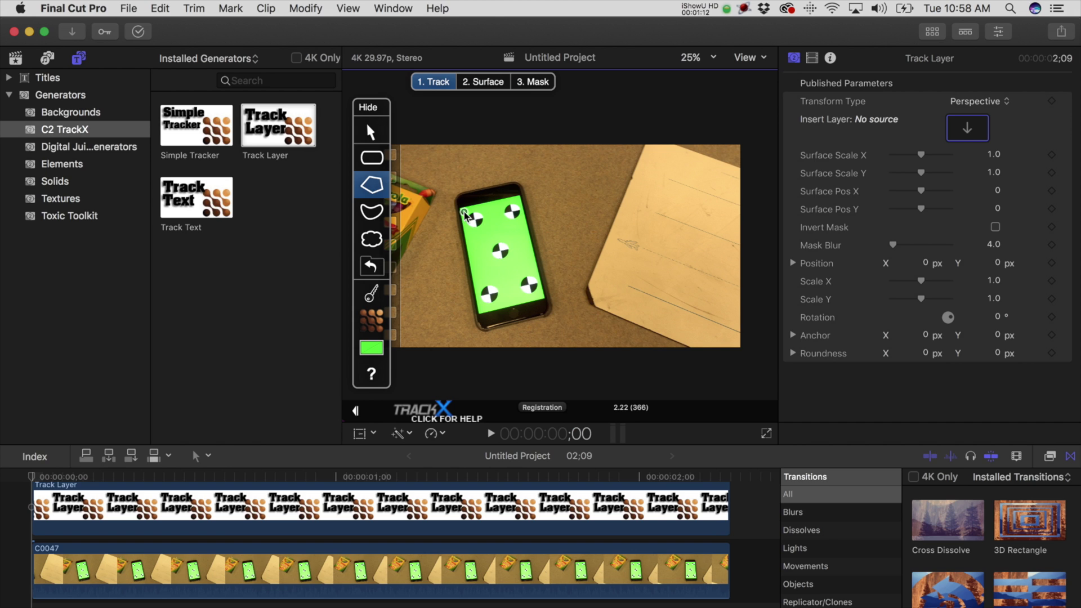
{"action": "left_click", "coordinate": [519, 200]}
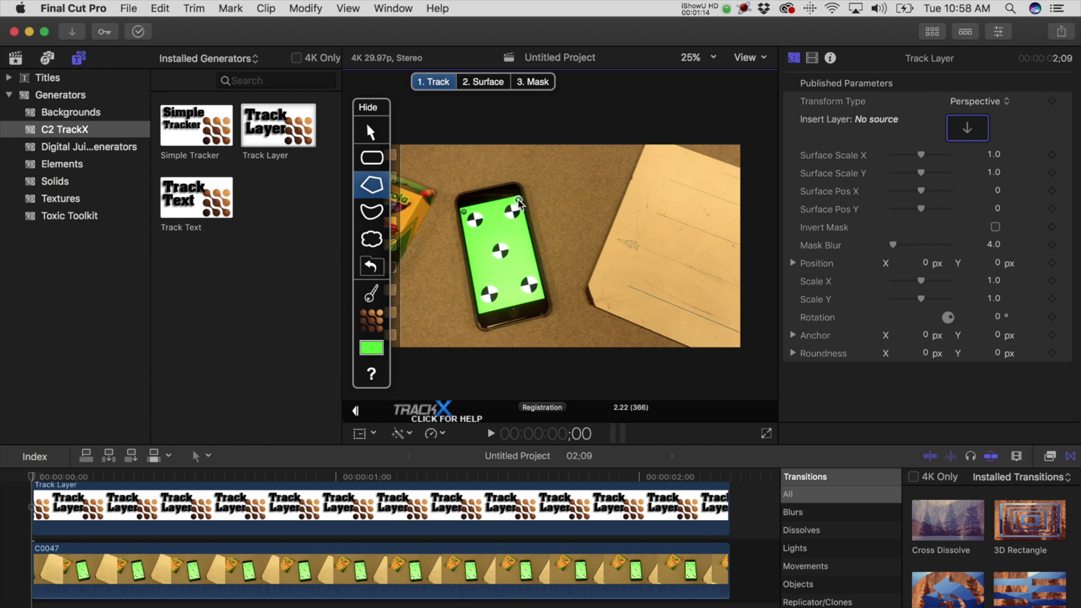
{"action": "left_click", "coordinate": [540, 294]}
{"action": "left_click", "coordinate": [483, 310]}
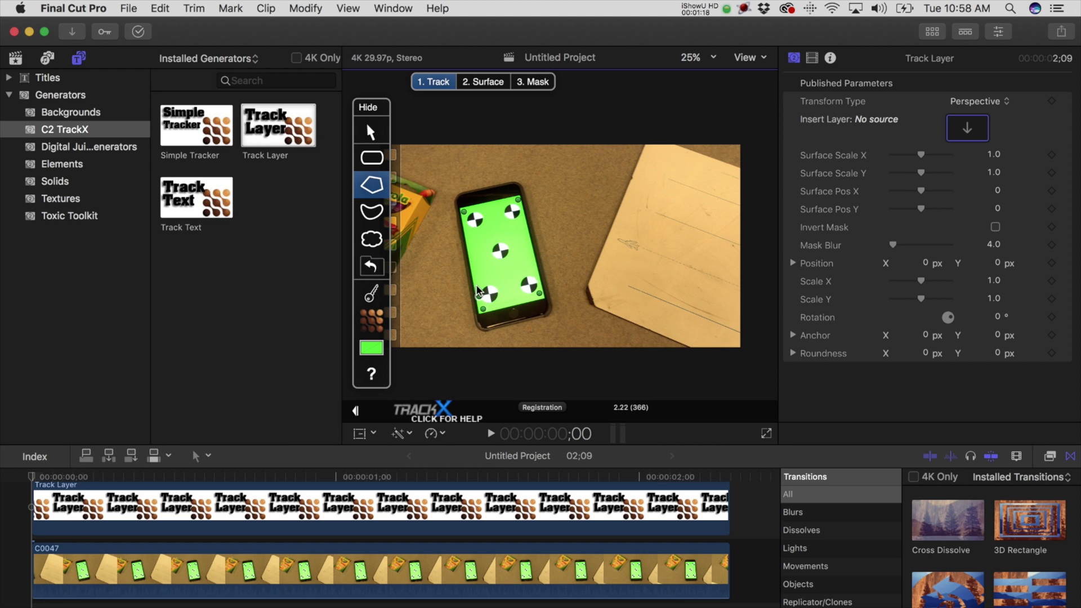
{"action": "left_click", "coordinate": [463, 213]}
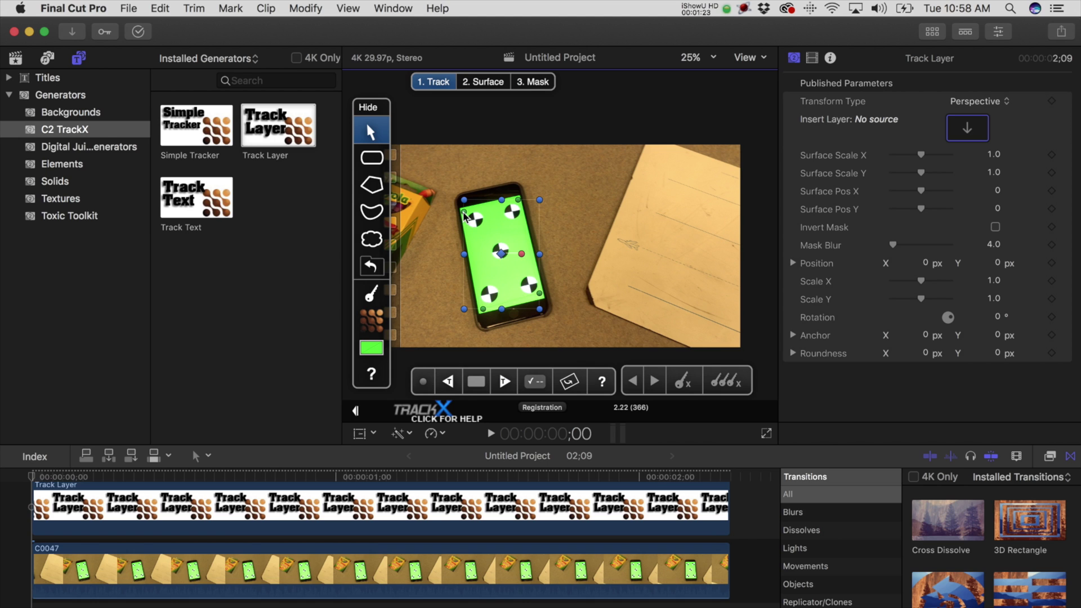
{"action": "left_click", "coordinate": [505, 382]}
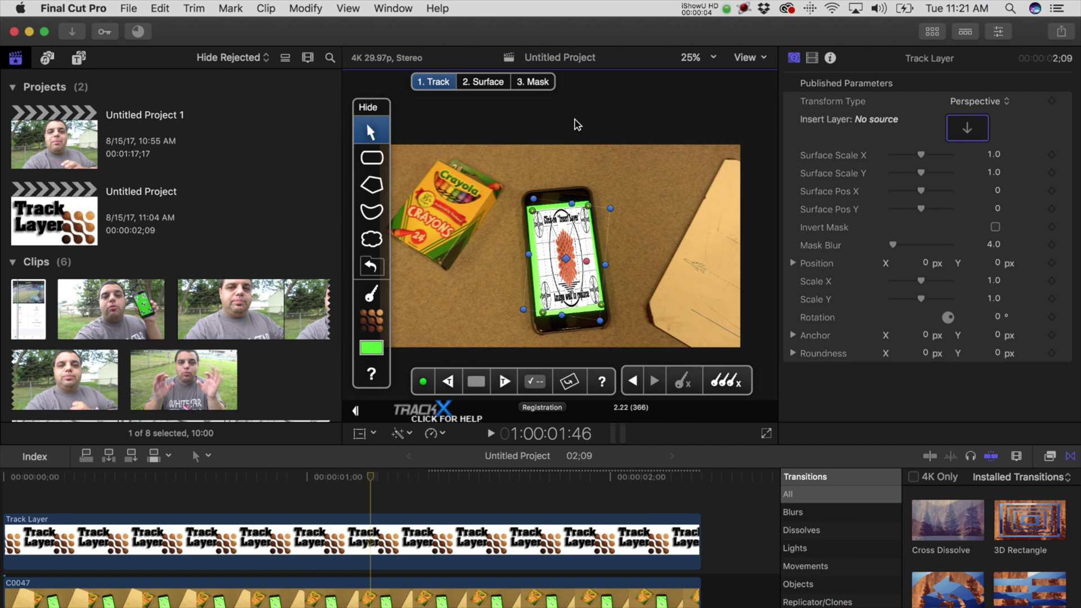
Advance TrackX to its Surface stage once tracking finishes.
{"action": "left_click", "coordinate": [490, 85]}
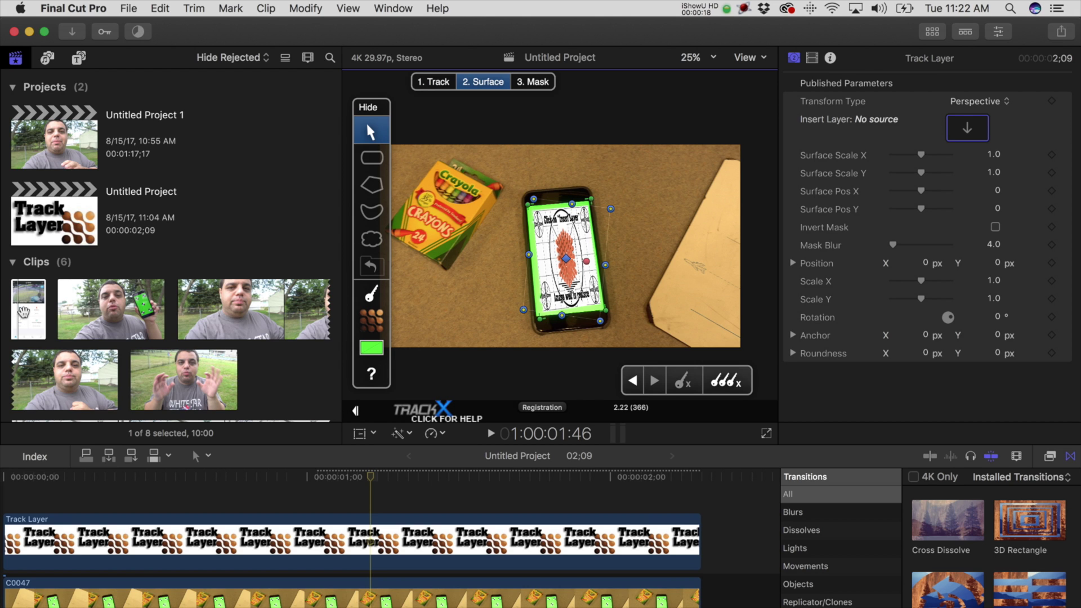
Insert the IMG_1863 screenshot into the Track Layer and set the playhead near one second.
{"action": "key", "text": "space"}
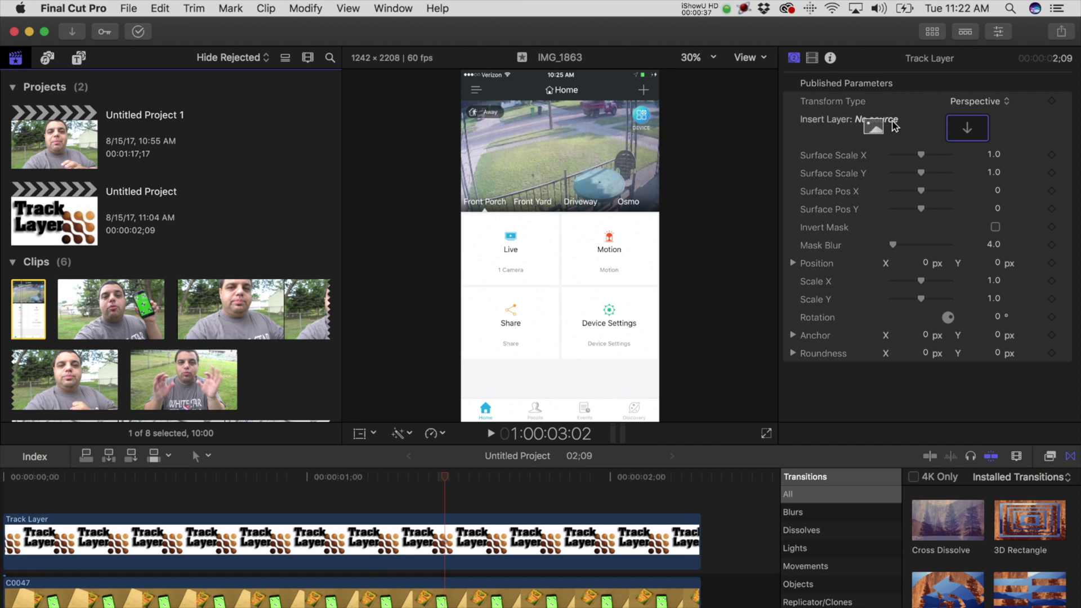
{"action": "left_click_drag", "start_coordinate": [21, 317], "coordinate": [967, 127]}
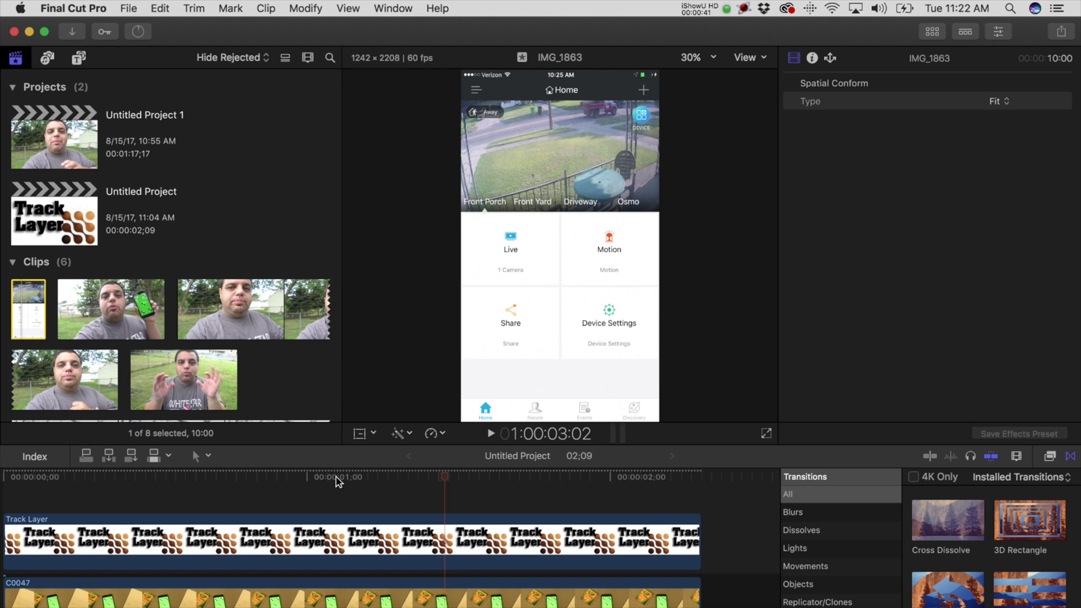
{"action": "left_click", "coordinate": [335, 479]}
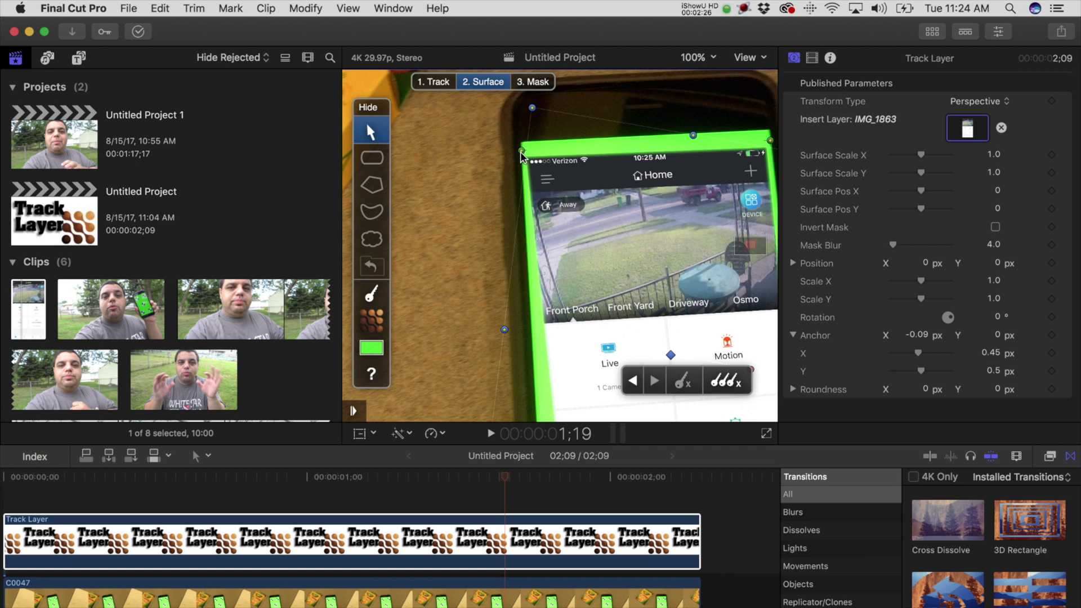
Pull the top-left surface corner outward, then zoom in and nudge it over the green border.
{"action": "left_click_drag", "start_coordinate": [521, 153], "coordinate": [514, 135]}
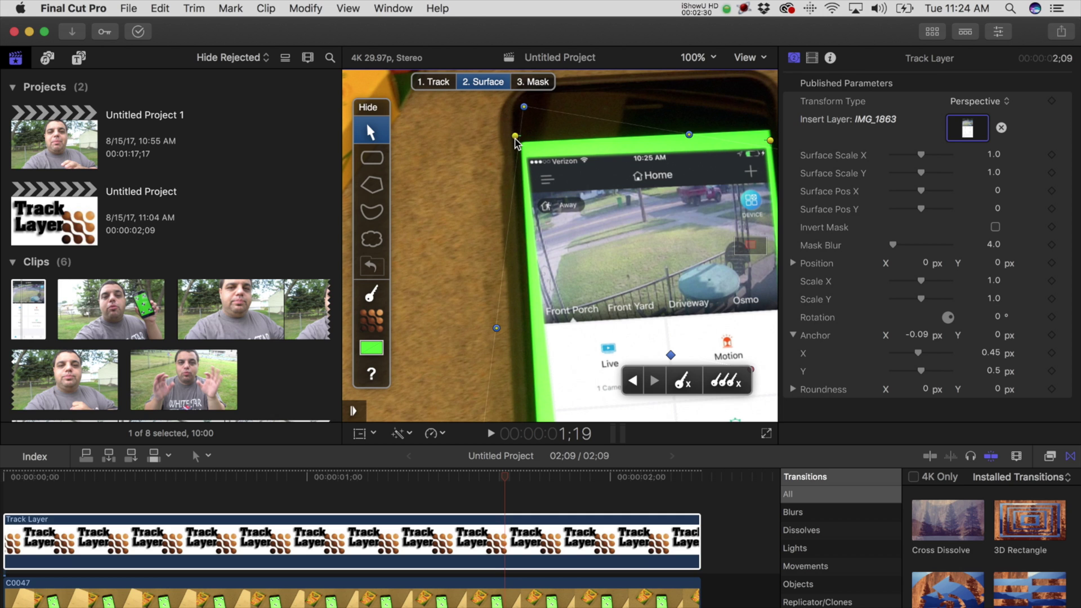
{"action": "key", "text": "super+equal"}
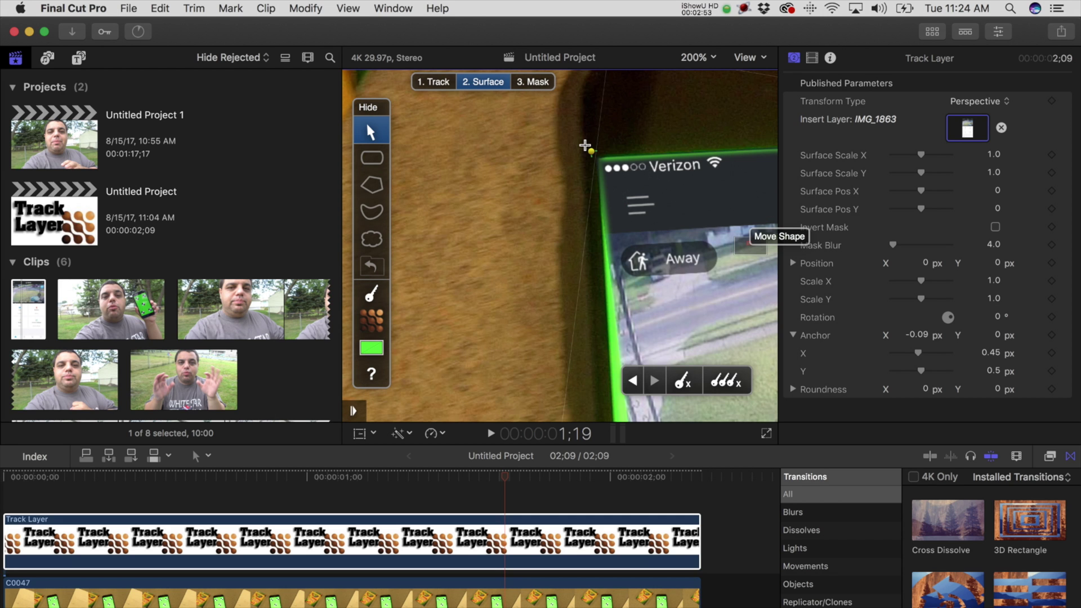
{"action": "left_click_drag", "start_coordinate": [585, 146], "coordinate": [584, 144]}
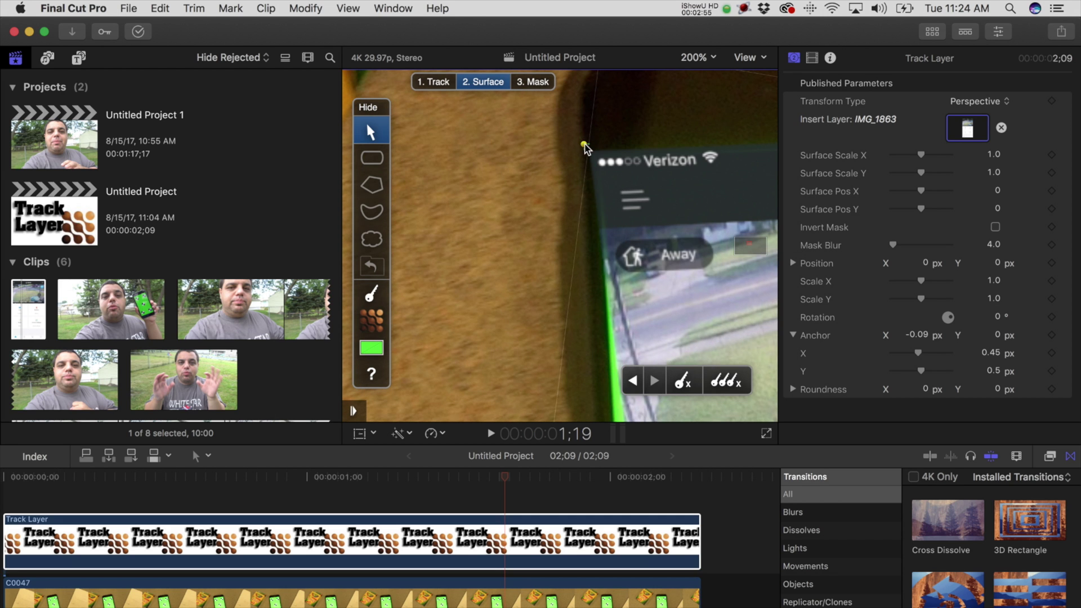